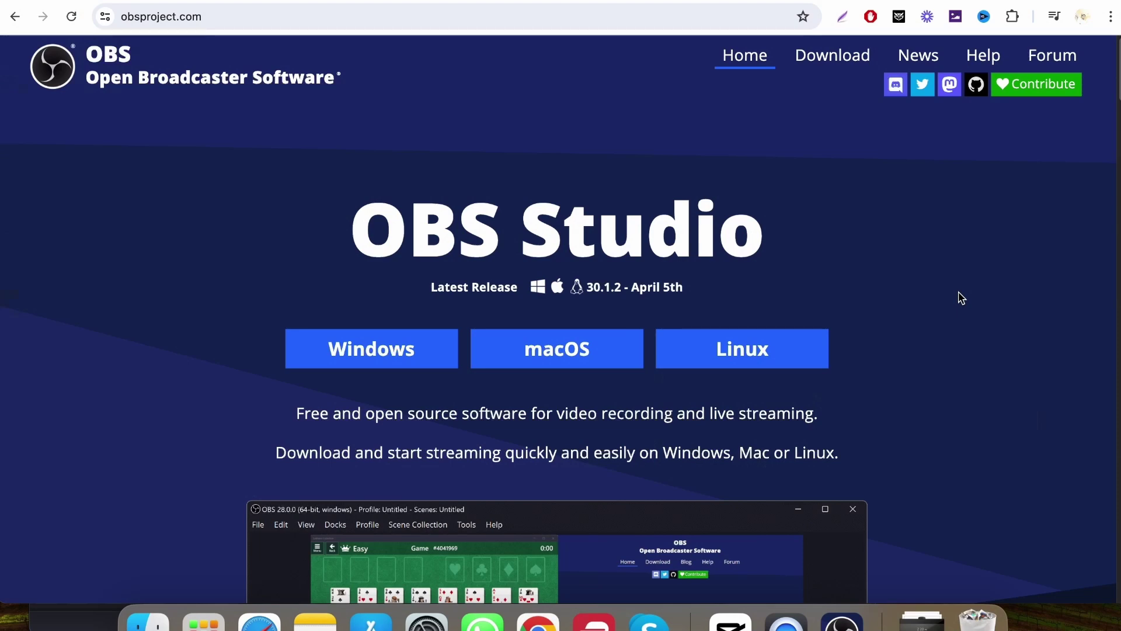
- Scroll the obsproject.com homepage, then bring OBS Studio to the front from the Dock
scroll(961, 298, "down", 1)
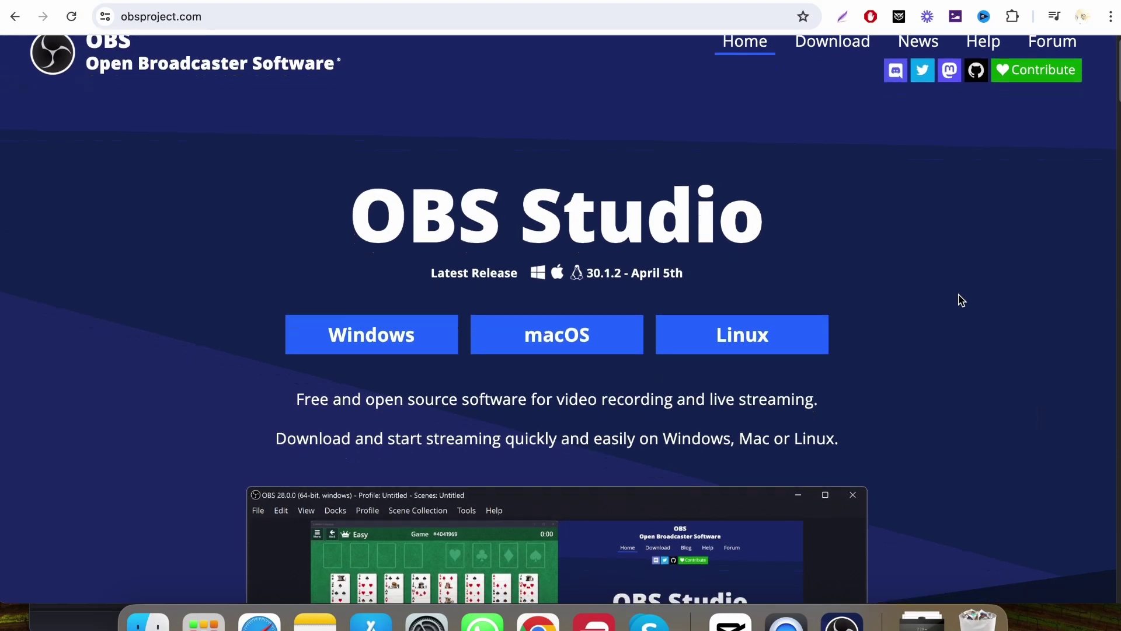
scroll(961, 299, "down", 3)
scroll(962, 298, "down", 1)
scroll(961, 301, "down", 1)
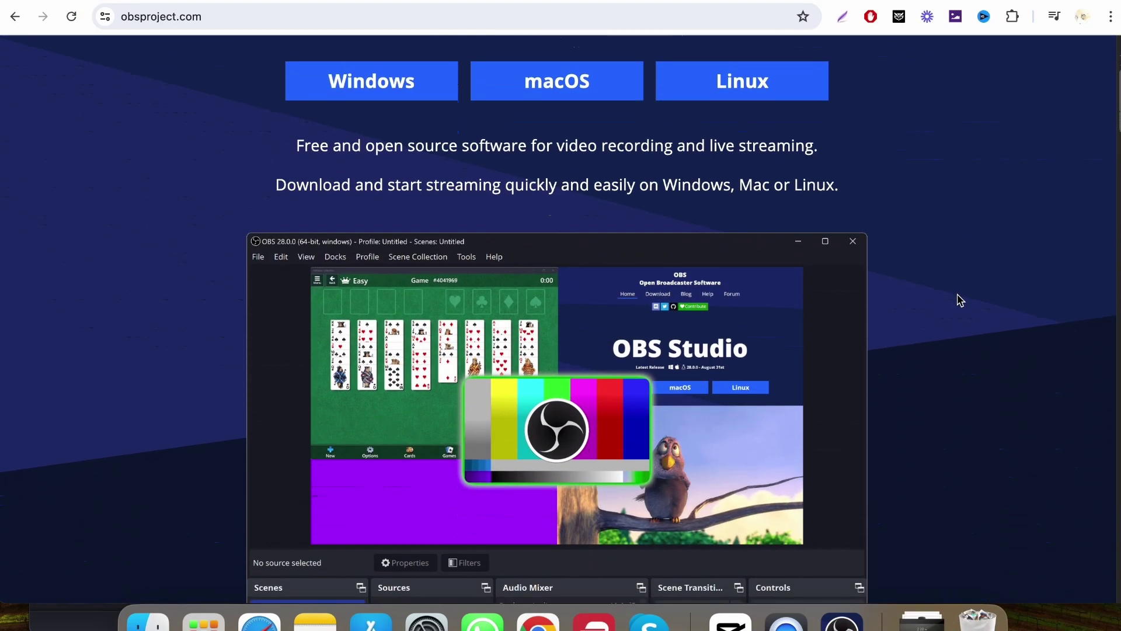
left_click(841, 623)
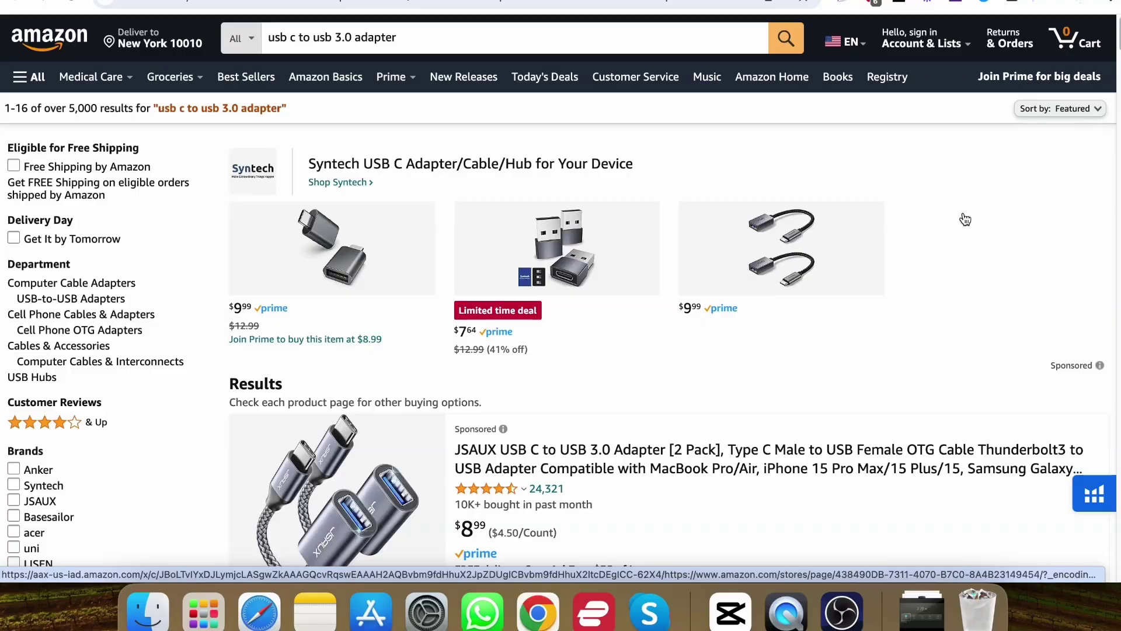
- Scroll through Amazon for the $9.98 AXHDCAP 4K HDMI video capture card
scroll(965, 219, "down", 4)
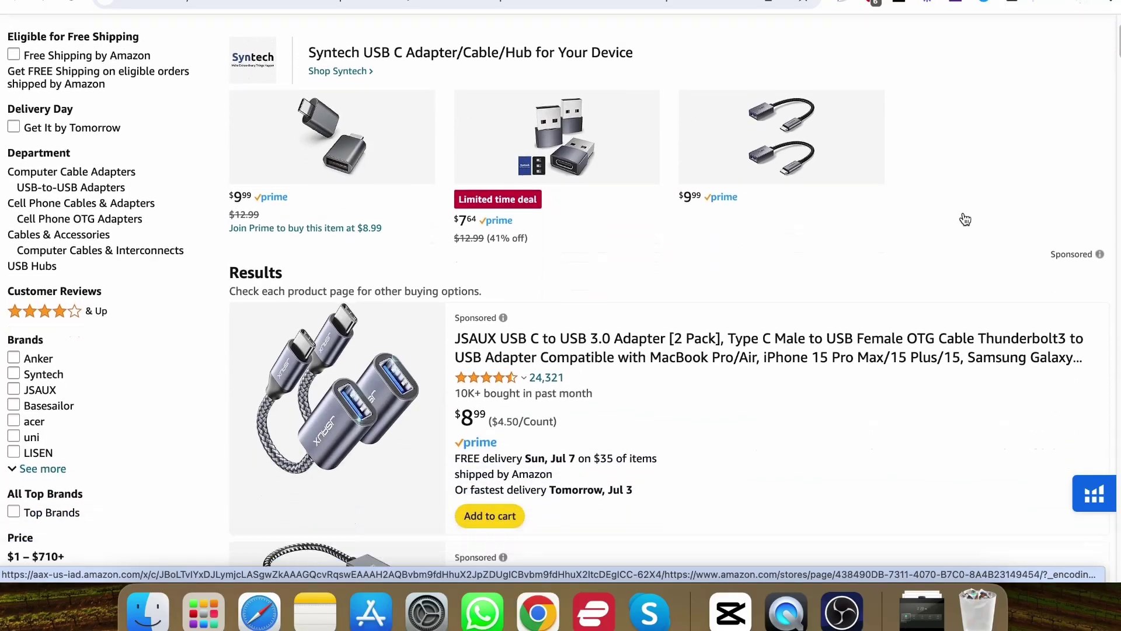
scroll(963, 217, "down", 2)
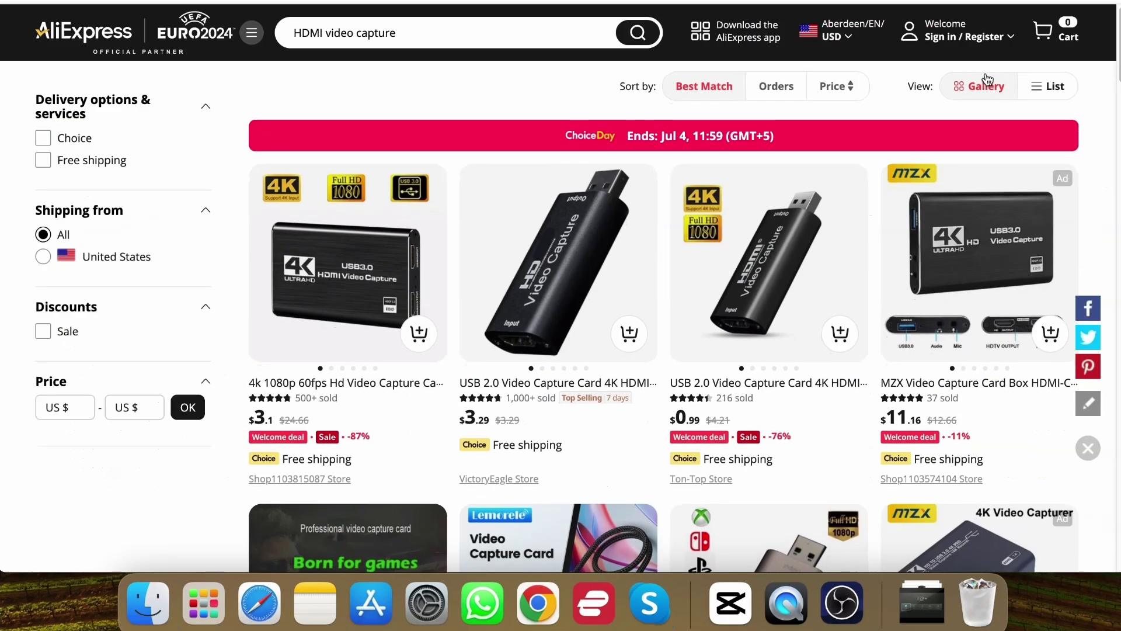
- Browse AliExpress 'HDMI video capture' results, including listings under four dollars
scroll(987, 80, "down", 2)
scroll(986, 80, "down", 2)
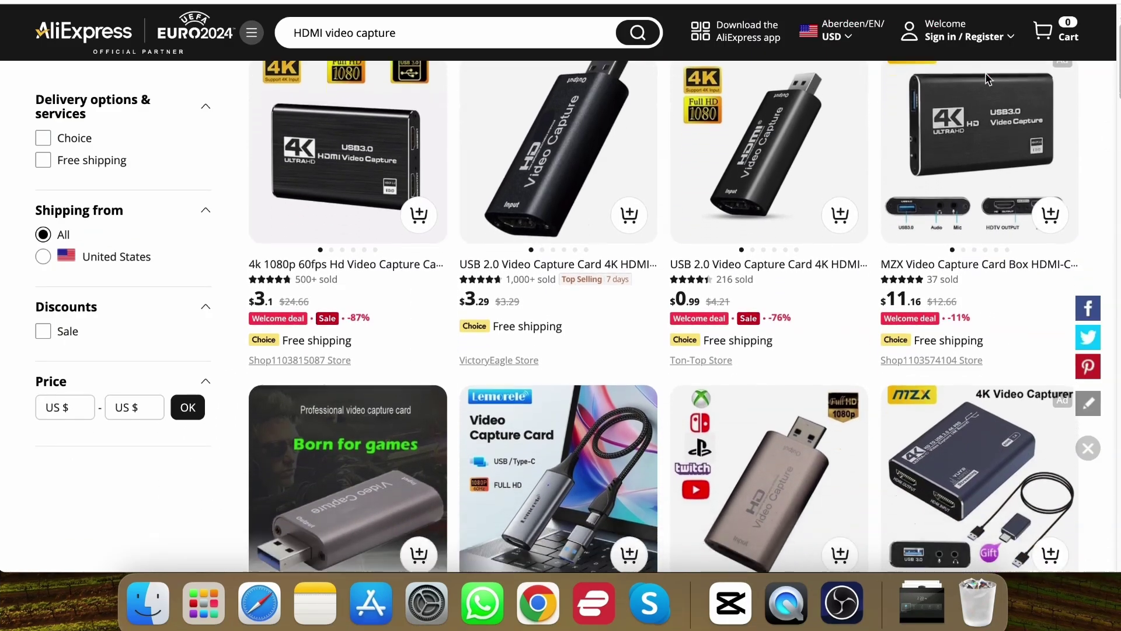
scroll(987, 80, "down", 3)
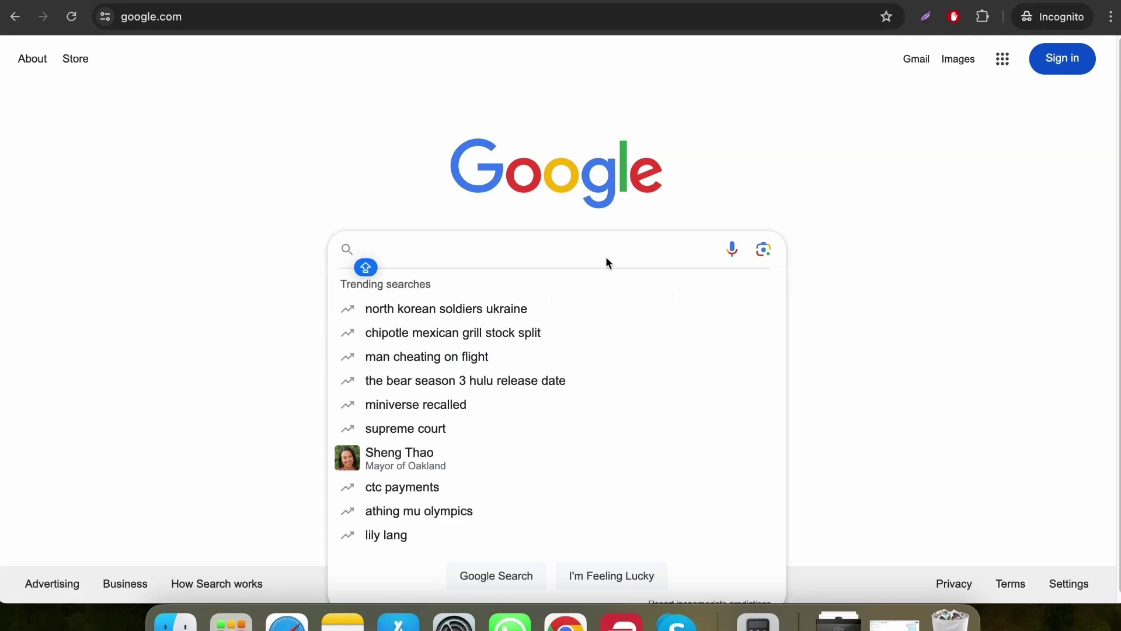
- Search Google for 'Download OBS Studio for mac'
type("Download OBS S")
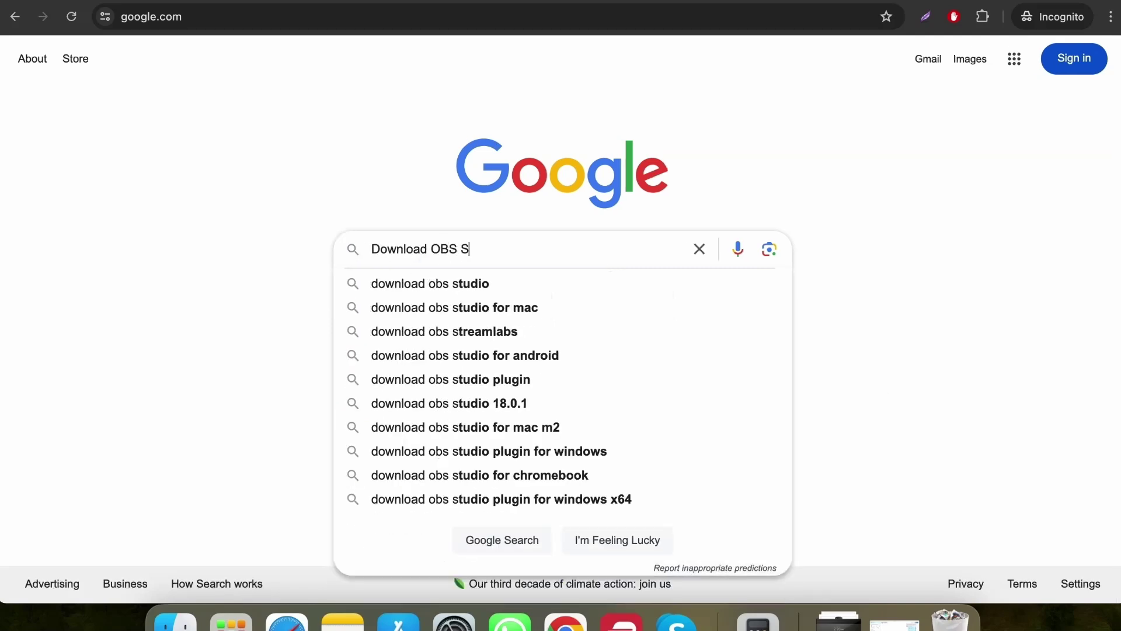
type("ac")
key("Return")
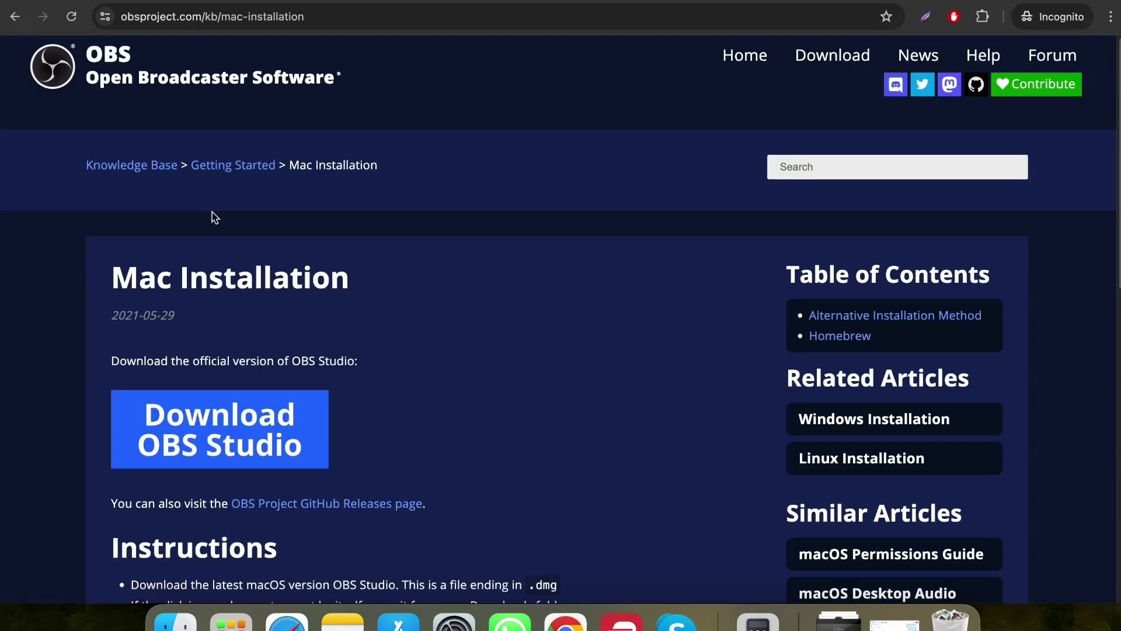
- Download the Intel macOS installer obs-studio-30.1.2-macos-intel.dmg from obsproject.com
scroll(213, 220, "down", 2)
scroll(214, 224, "down", 3)
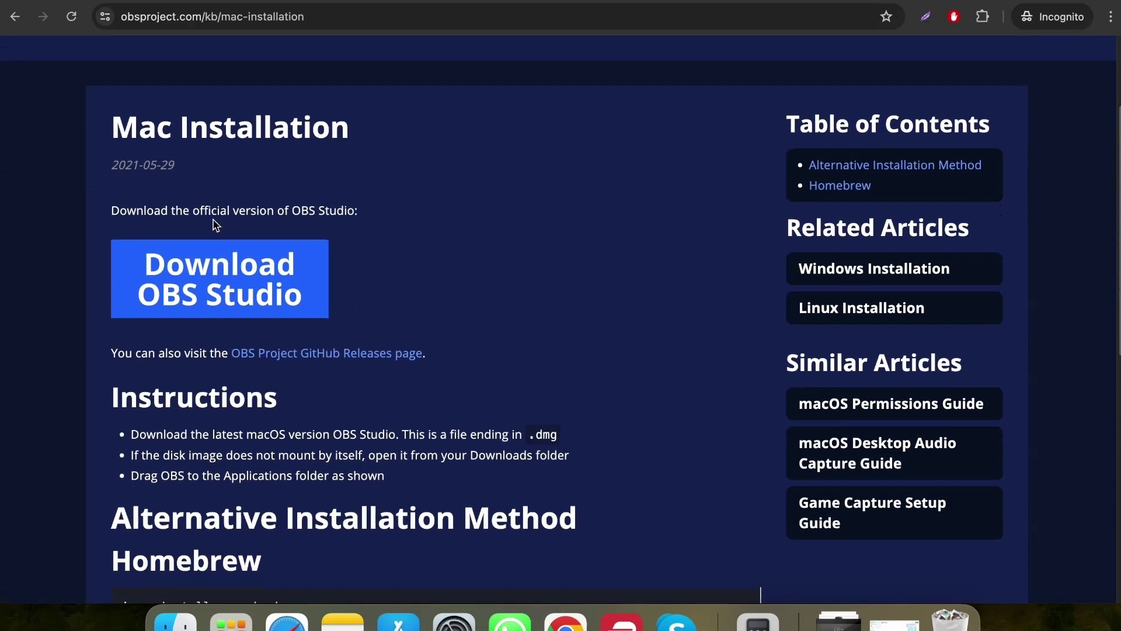
left_click(228, 287)
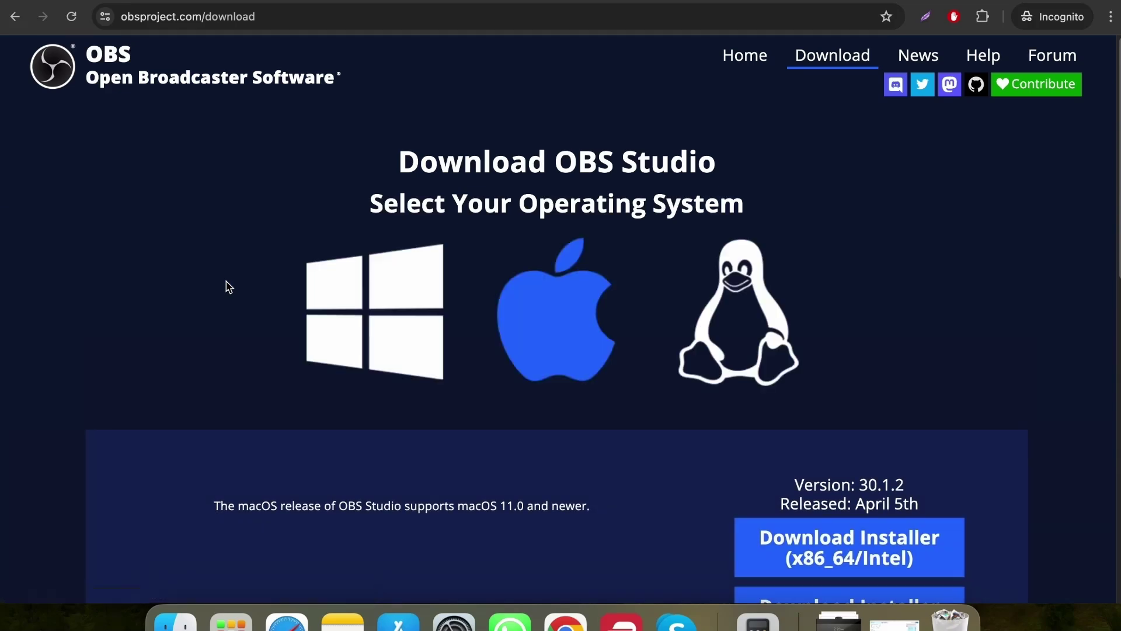
scroll(918, 351, "down", 2)
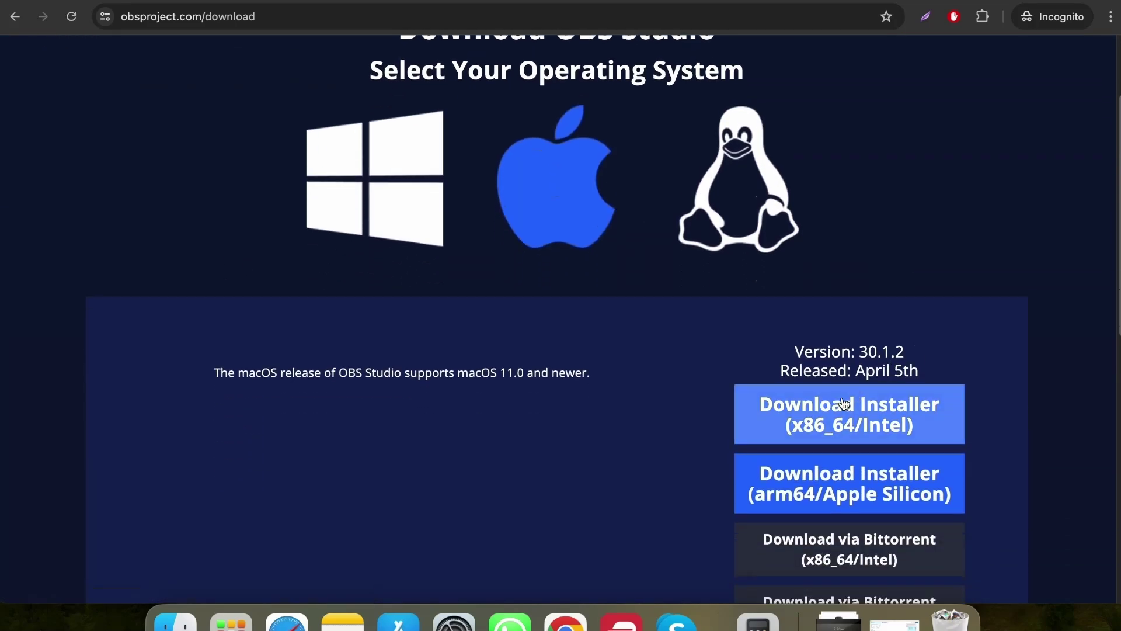
left_click(845, 409)
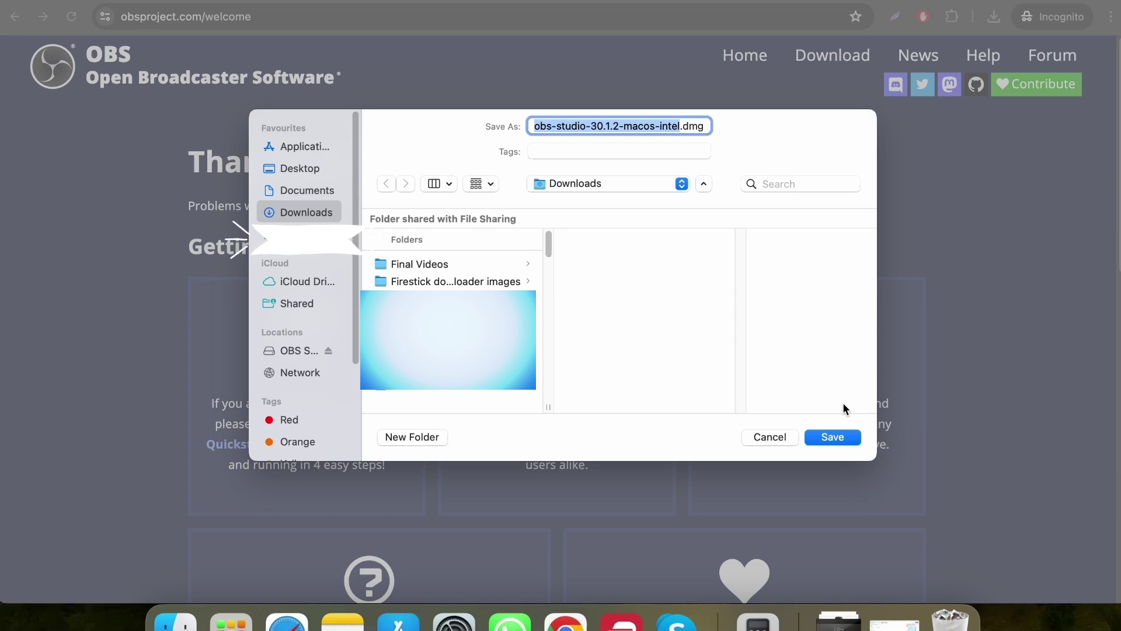
left_click(835, 438)
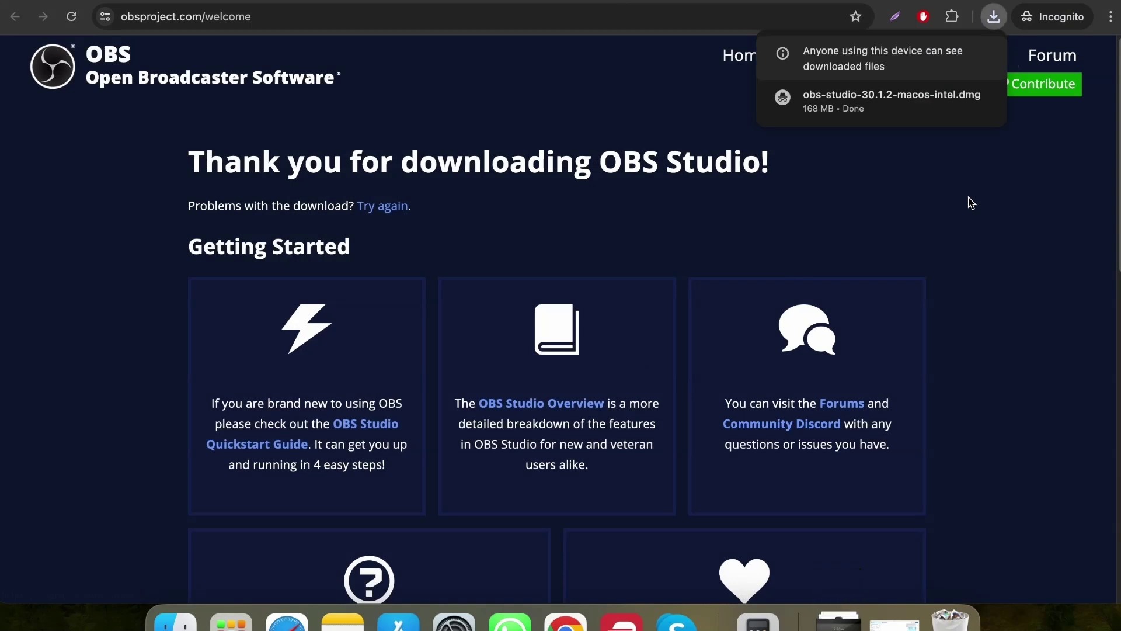
- Open the OBS disk image, copy OBS into Applications, and approve the Gatekeeper warning
left_click(858, 104)
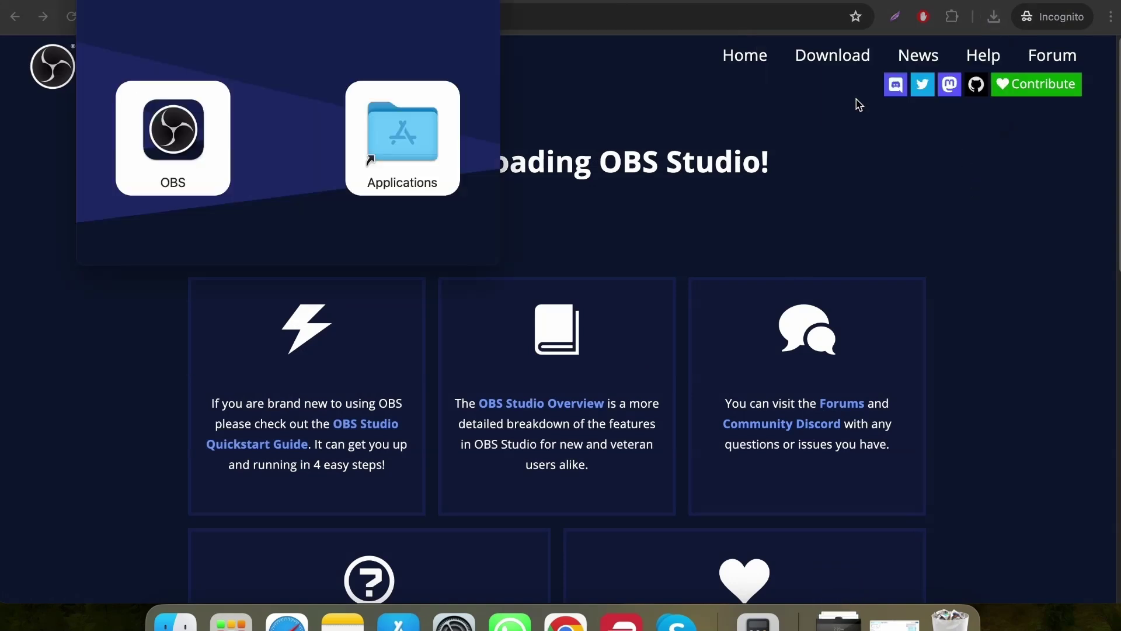
left_click_drag(163, 158, 385, 148)
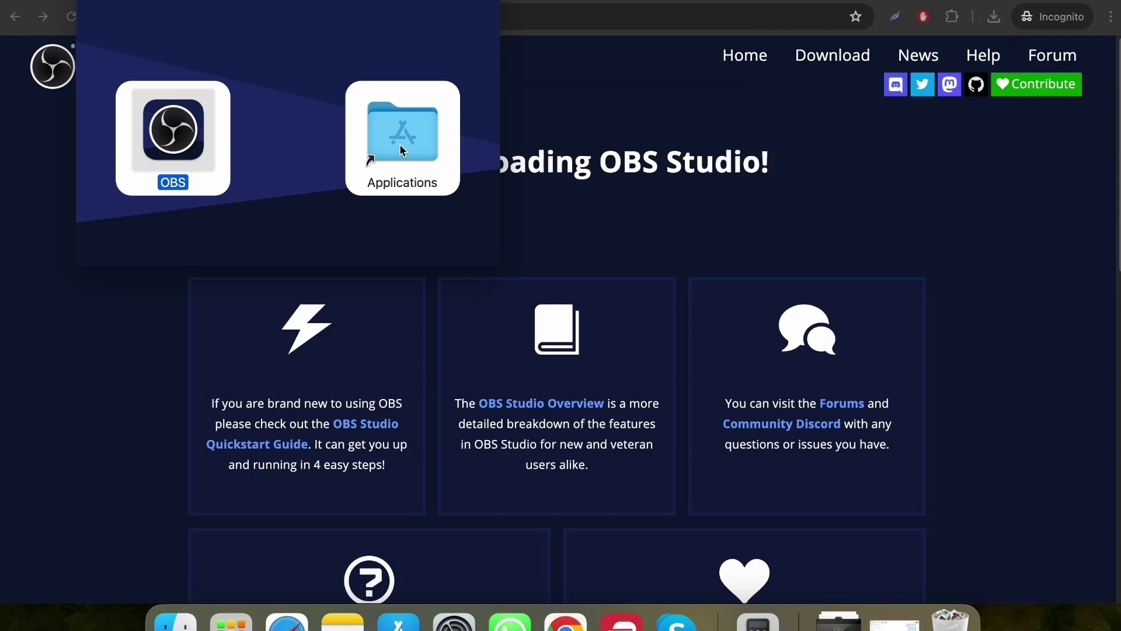
left_click(203, 160)
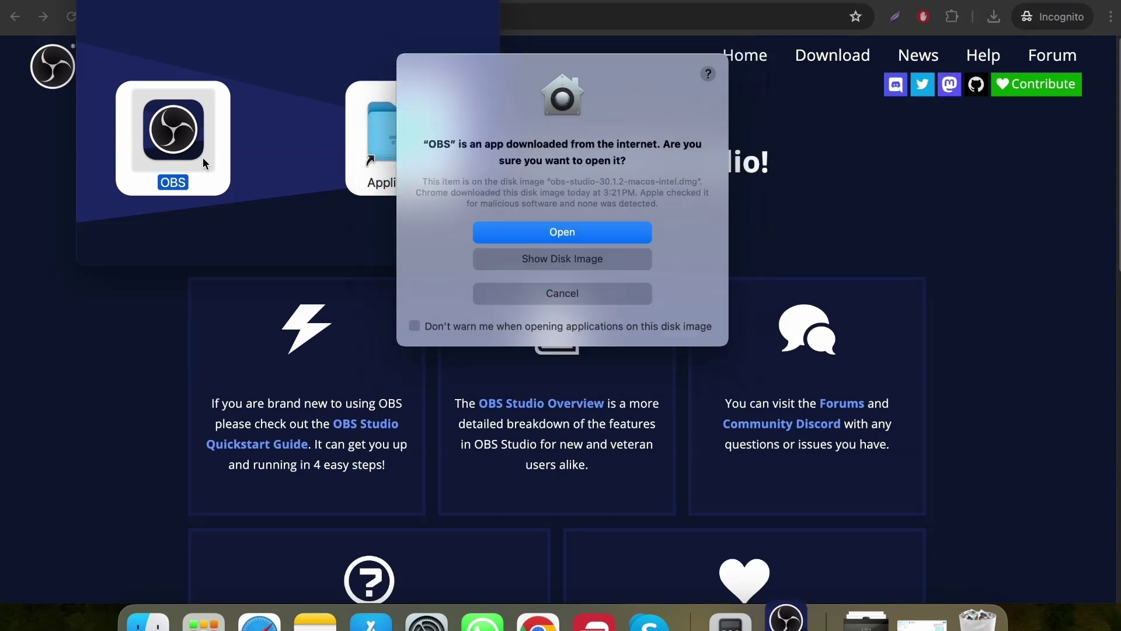
left_click(554, 233)
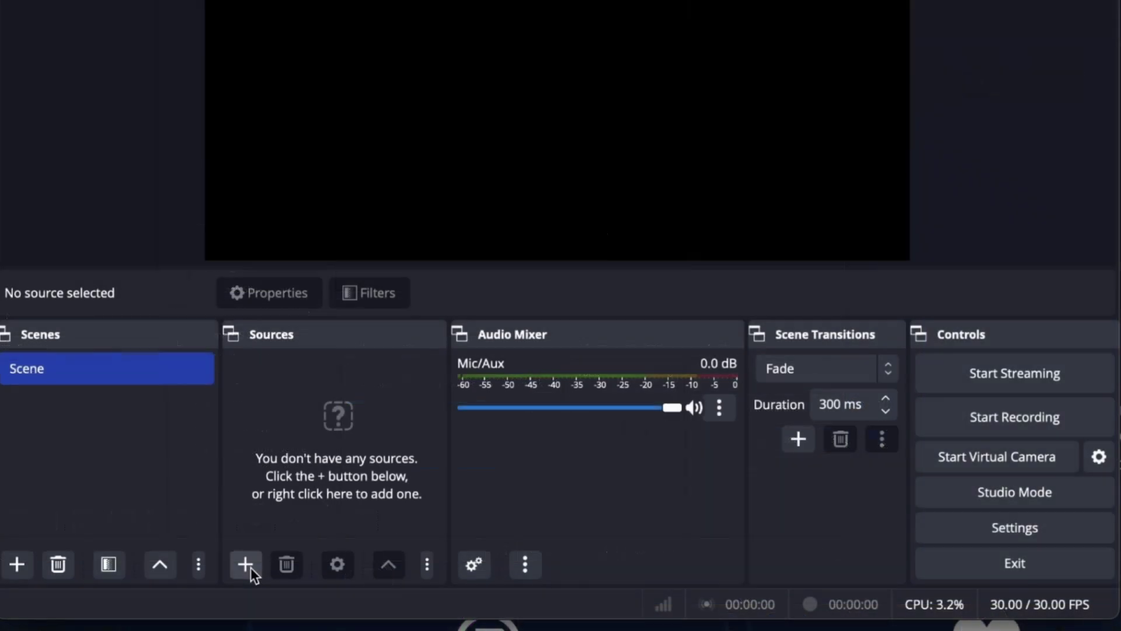
- Add a Video Capture Device source with its default name, using the USB Video device
left_click(251, 566)
mouse_move(238, 504)
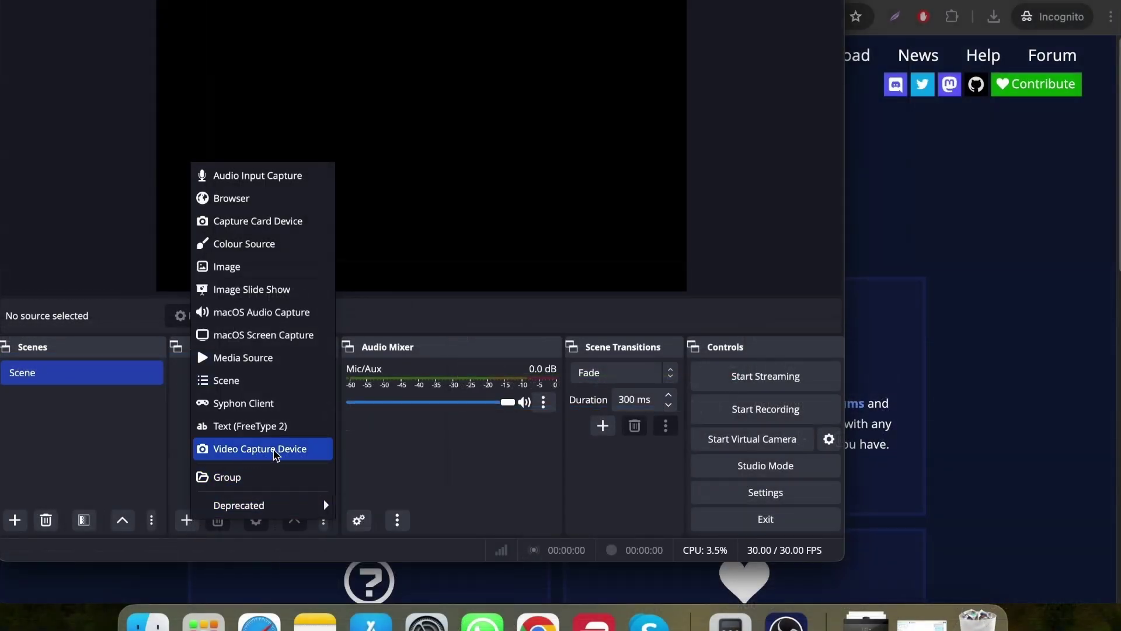
left_click(275, 451)
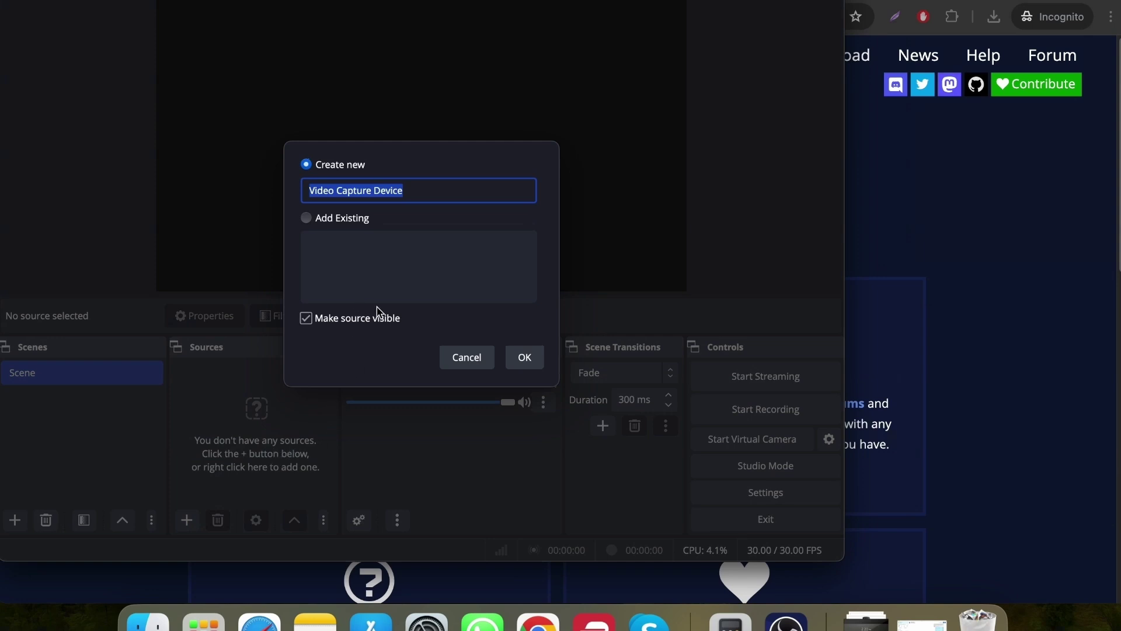
left_click(525, 358)
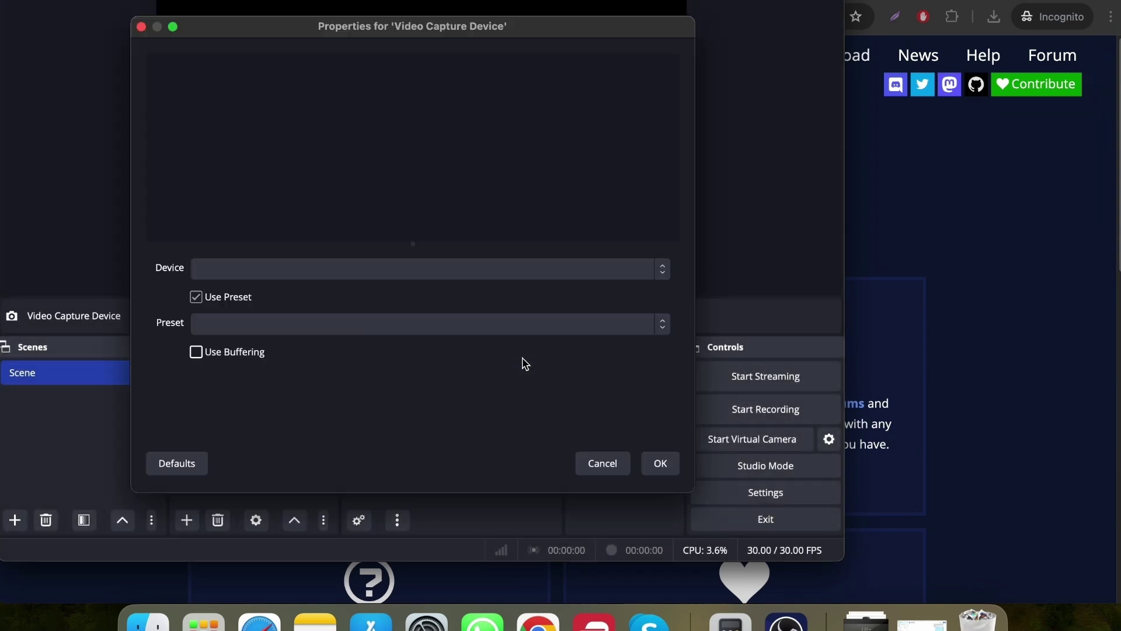
left_click(399, 279)
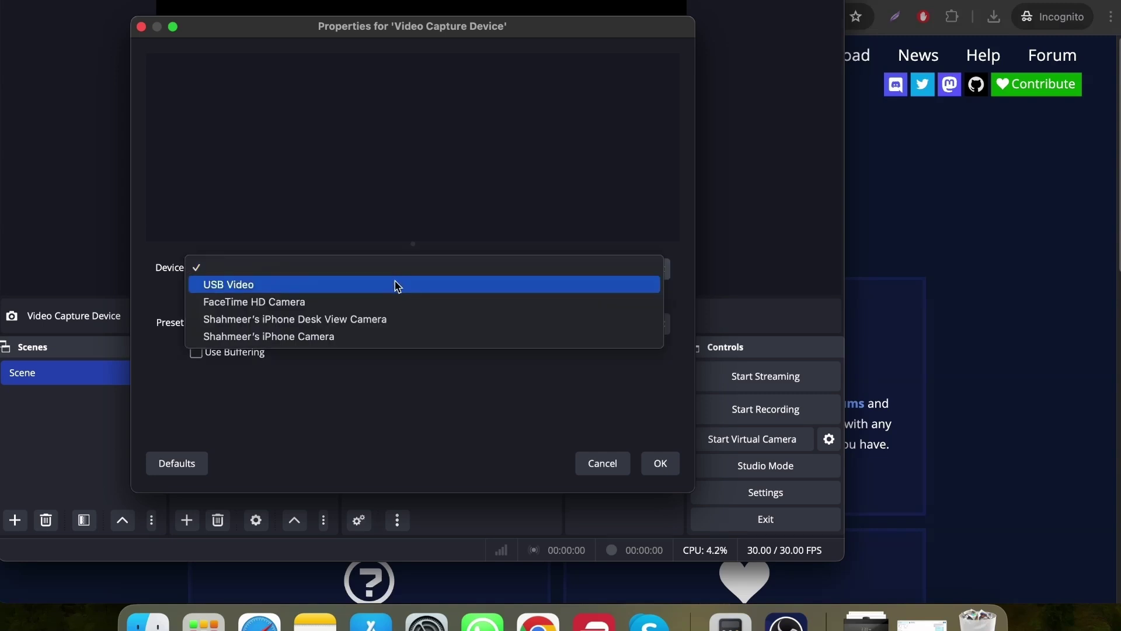
left_click(397, 285)
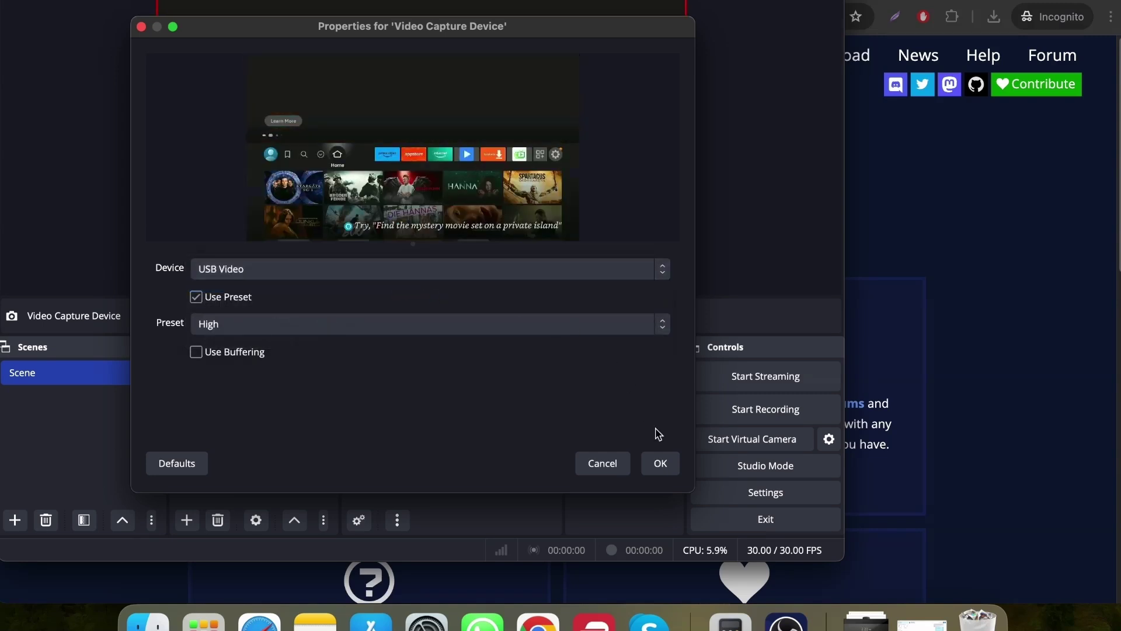
left_click(660, 463)
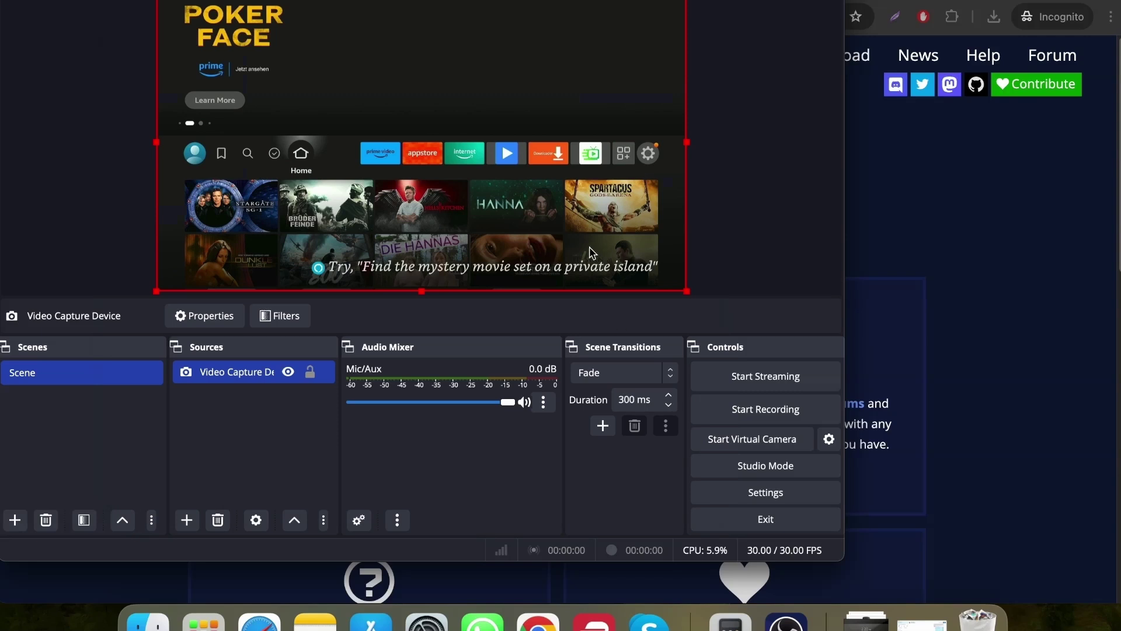
- Project the OBS preview full-screen on the Built-in Retina Display
right_click(555, 206)
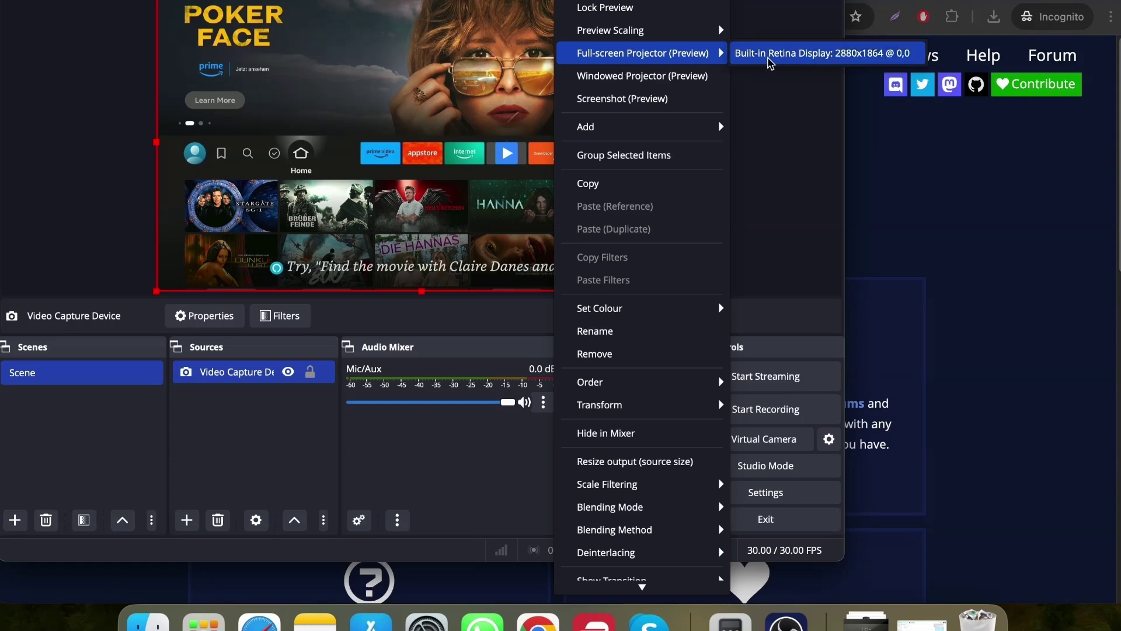
left_click(781, 53)
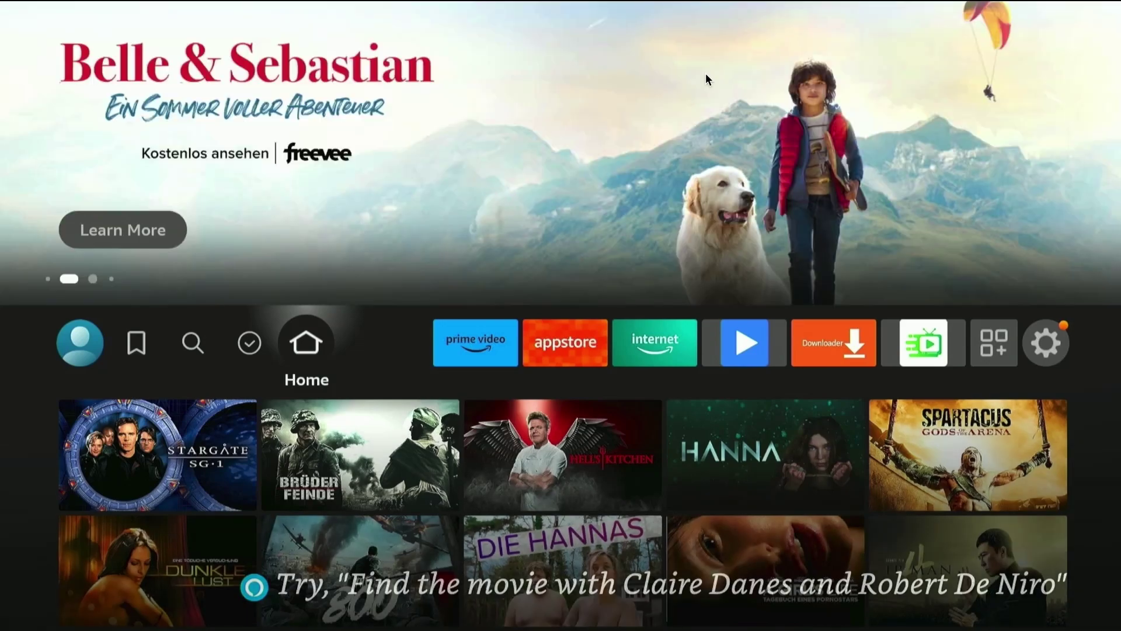
- Navigate the Fire Stick home rows down to New movies, then back up and right along the app bar
key("Down")
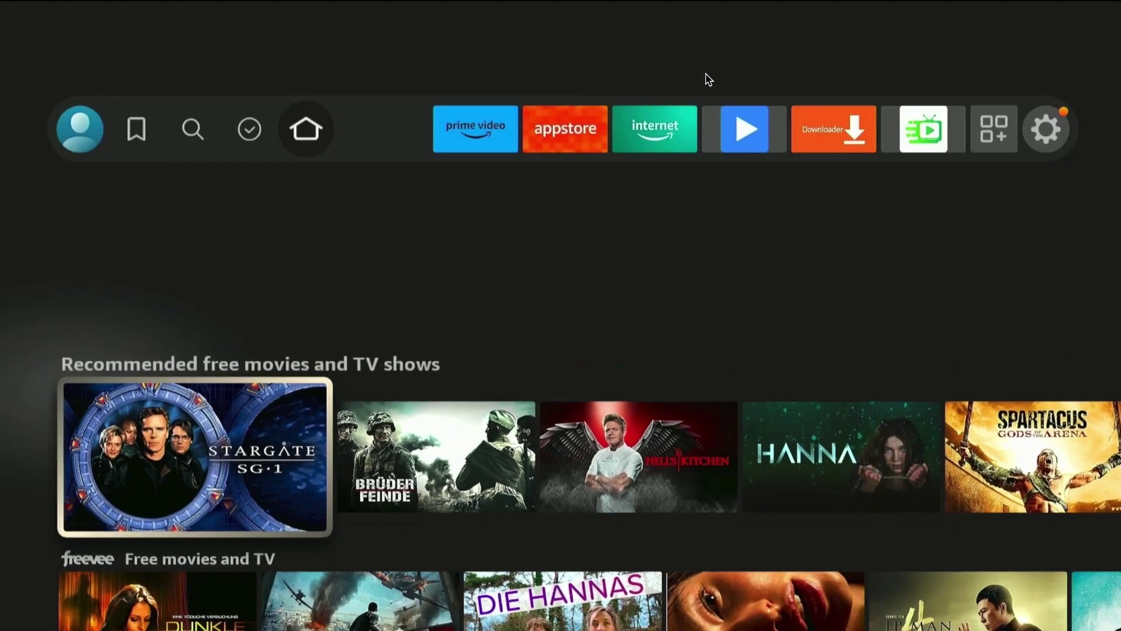
key("Down")
key("Down")
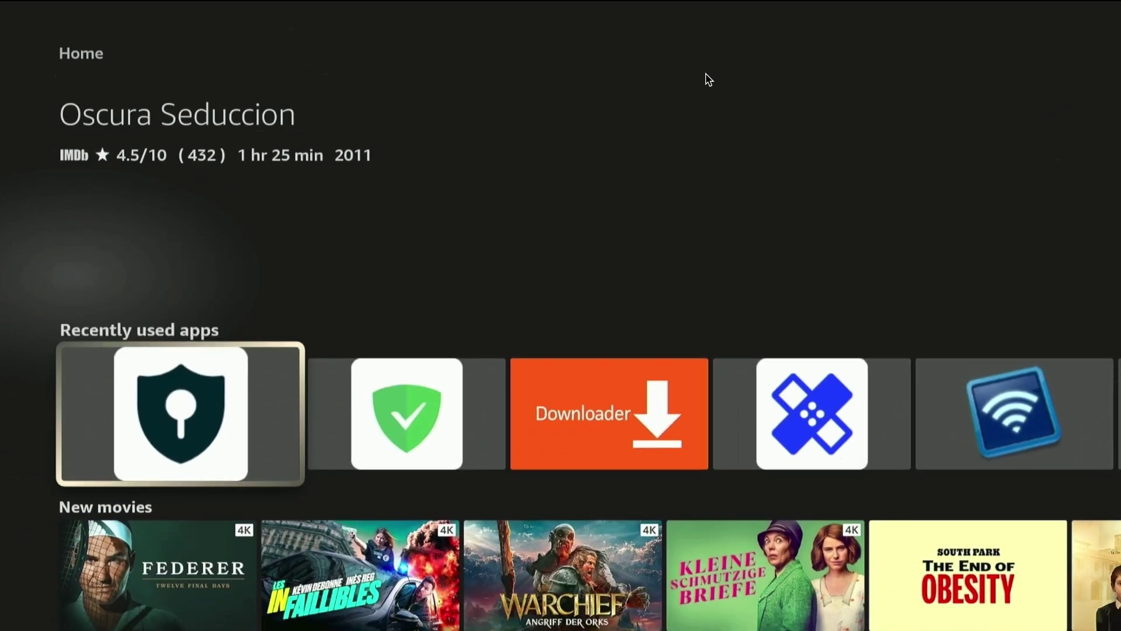
key("Down")
key("Down")
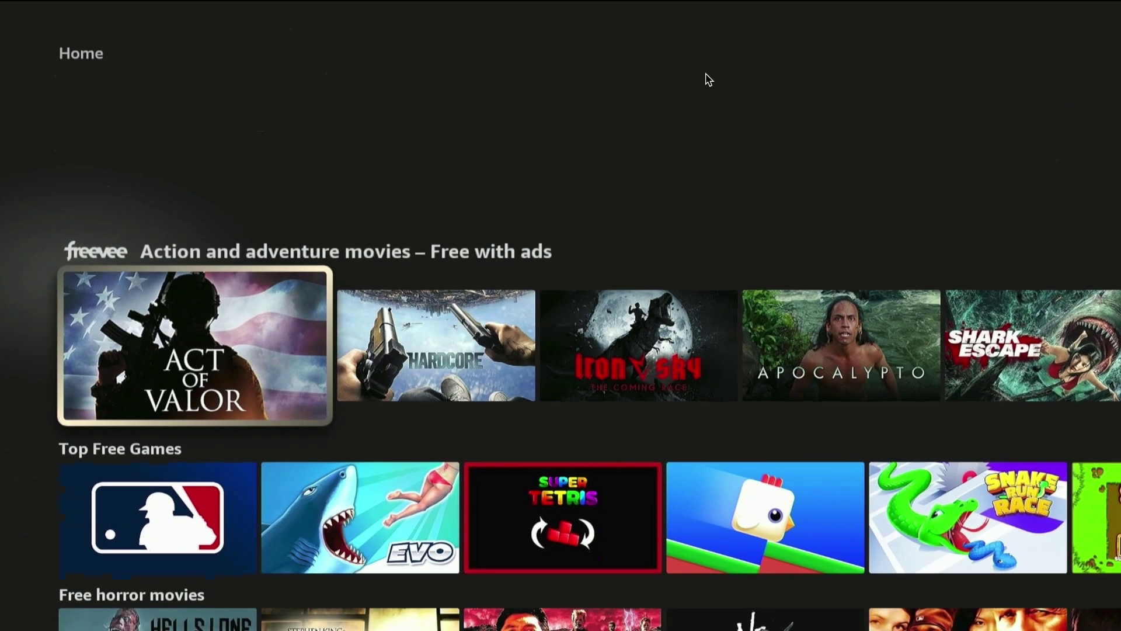
key("Down")
key("Up")
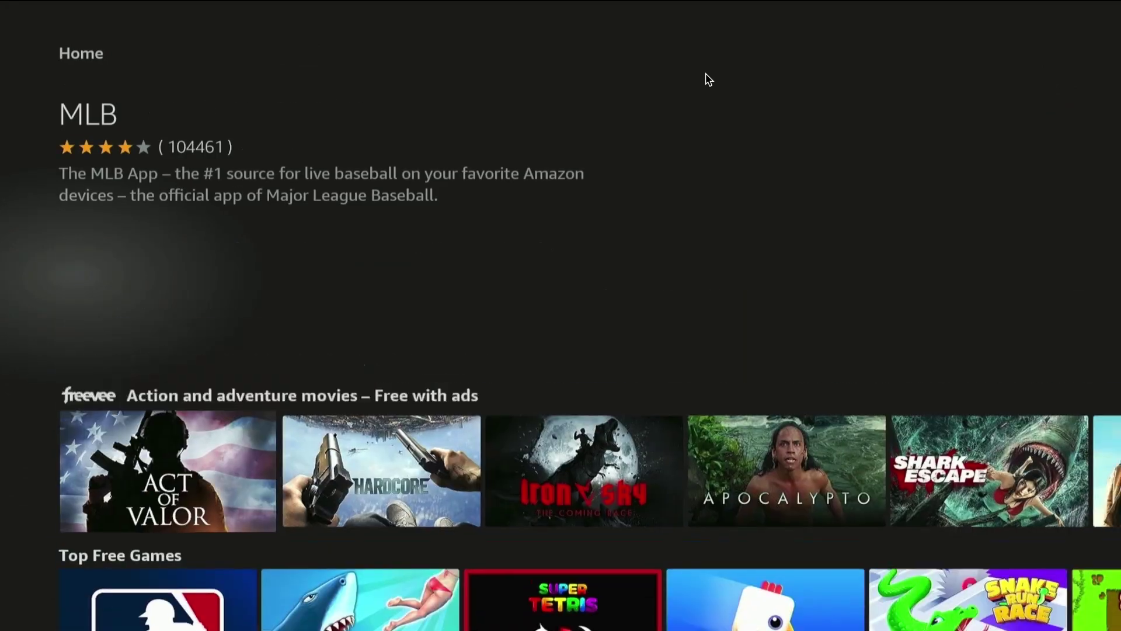
key("Up")
key("Up")
key("Up")
key("Up")
key("Up")
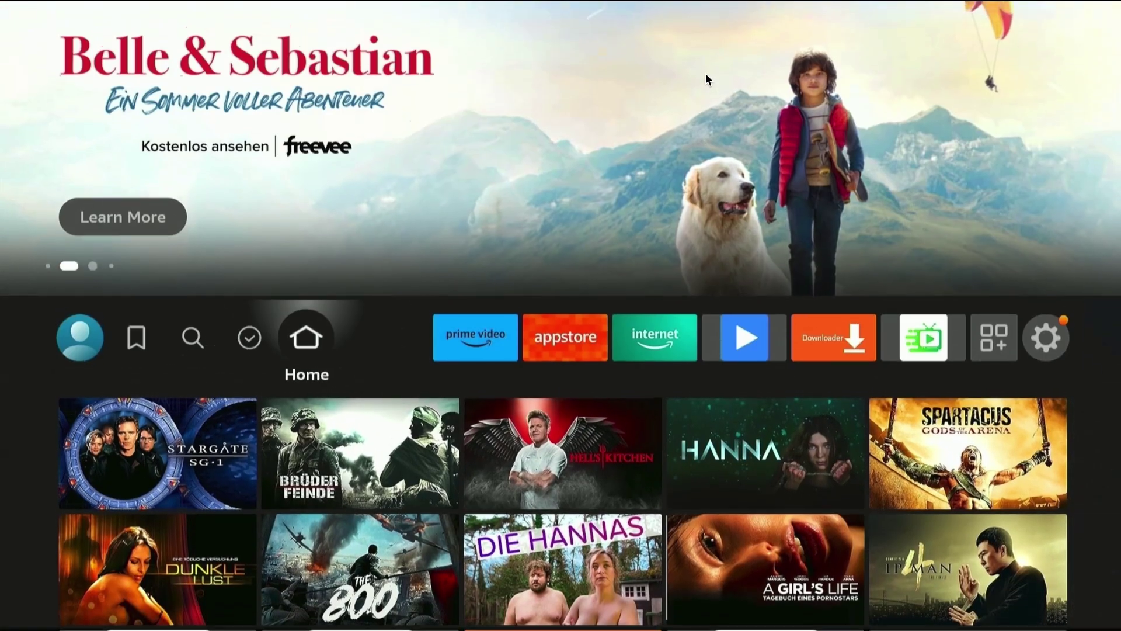
key("Right")
key("Right")
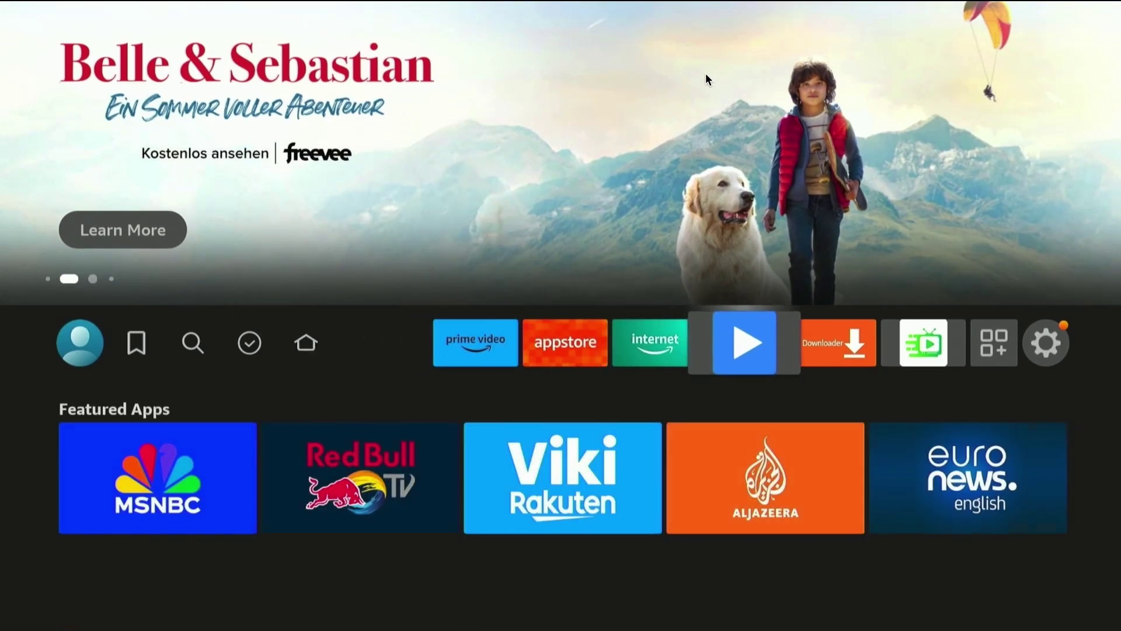